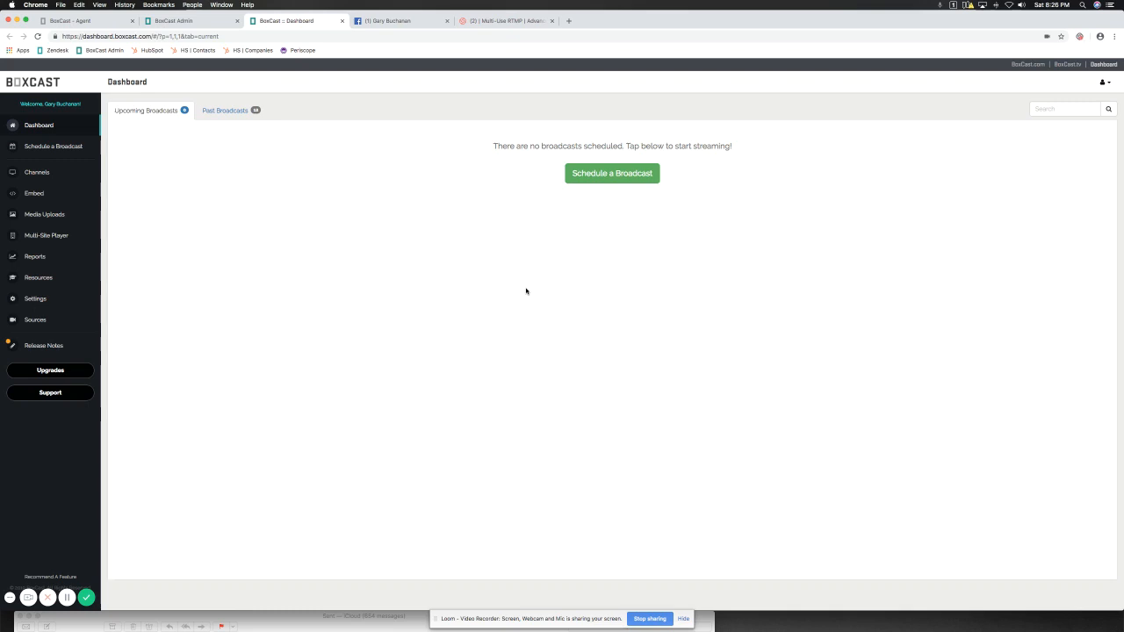
# Delete the existing Facebook entry from the multi-use RTMP destinations in the account settings and confirm the deletion.
pyautogui.click(14, 298)
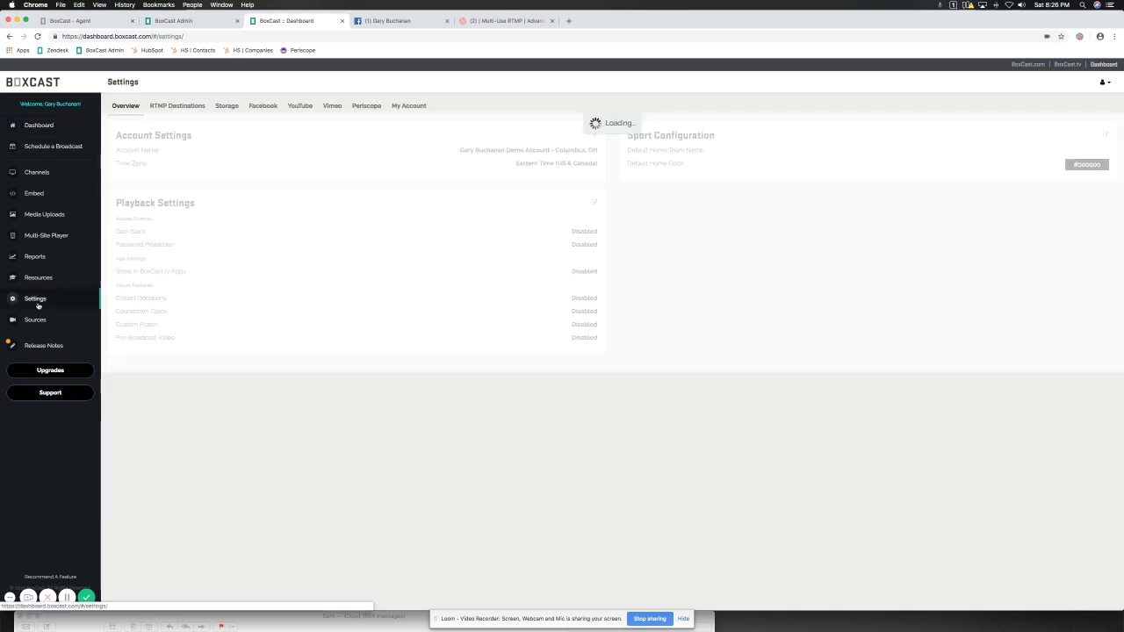
pyautogui.click(183, 107)
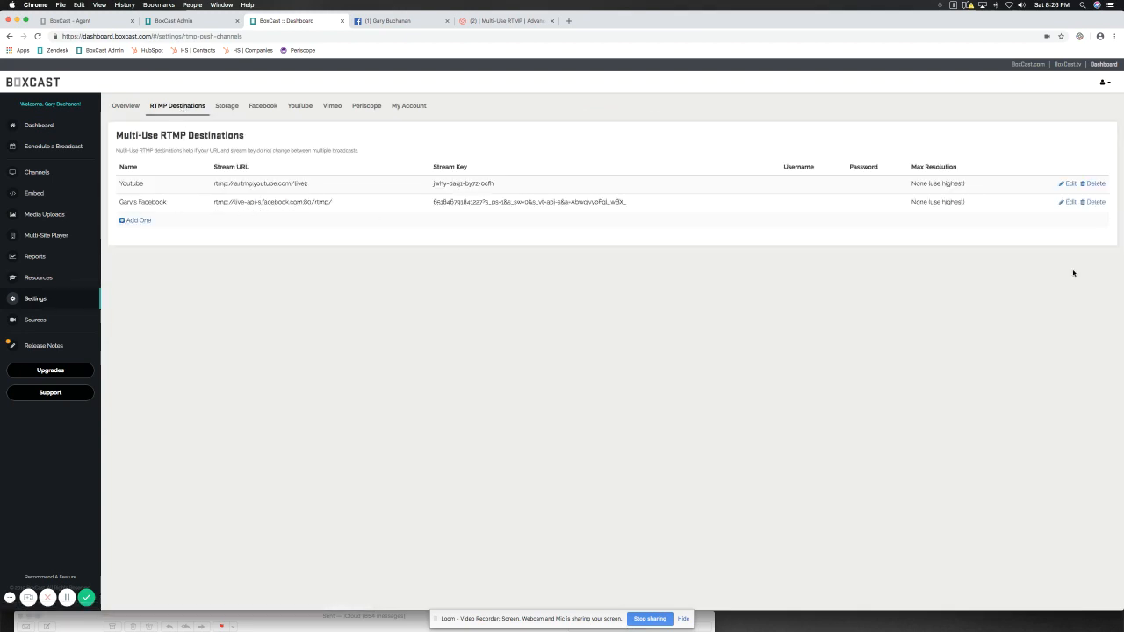
pyautogui.click(1095, 202)
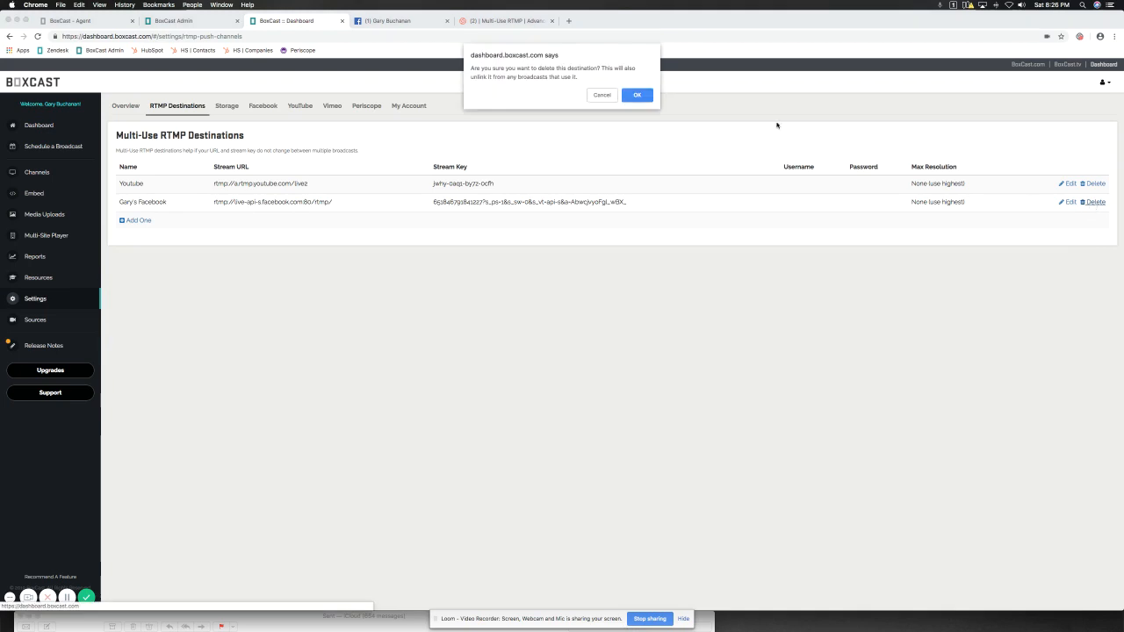
pyautogui.click(637, 93)
# Start a new multi-use RTMP destination and name it as the account owner's Facebook.
pyautogui.click(143, 203)
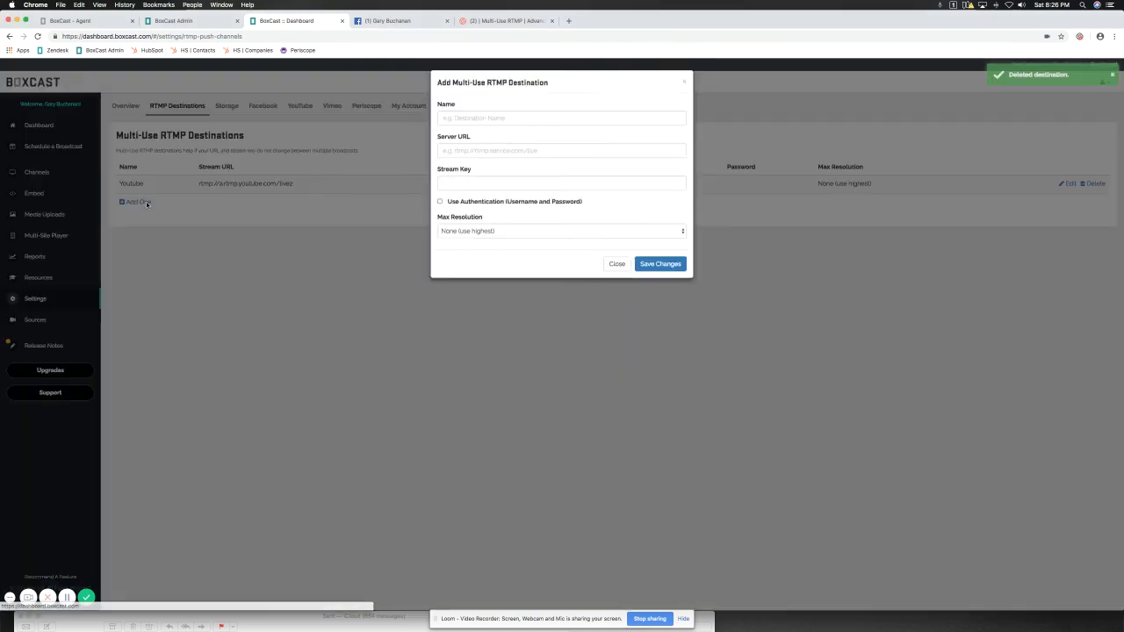
pyautogui.click(458, 119)
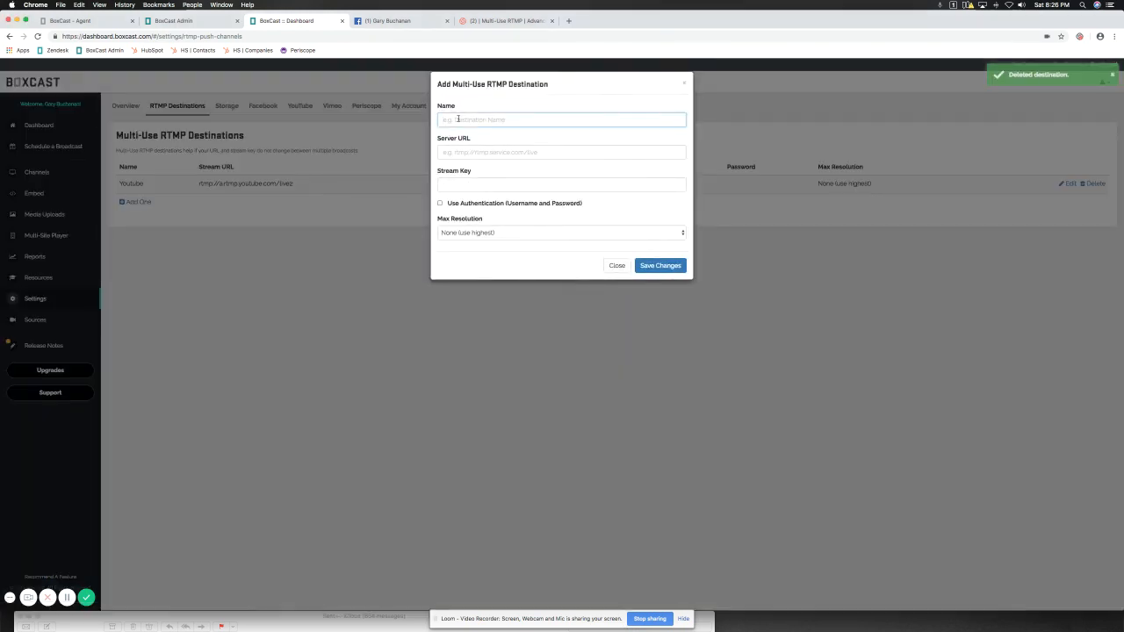
pyautogui.write("Gary's Facebo")
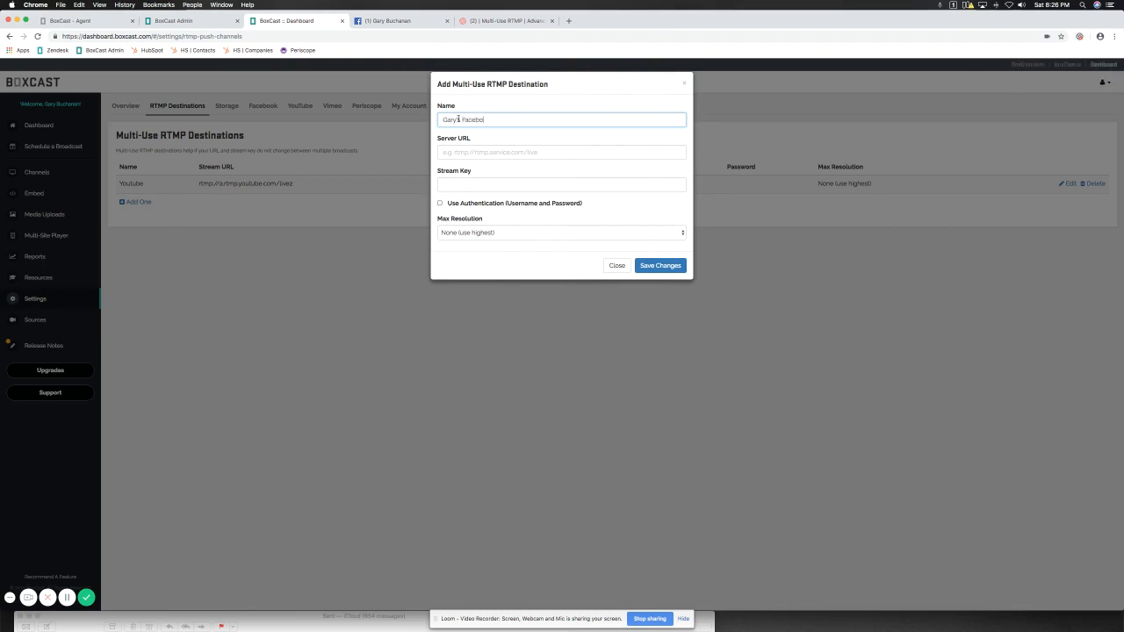
pyautogui.write('ok')
pyautogui.click(457, 119)
pyautogui.write("'s")
# Copy the server URL rtmp://live-api-s.facebook.com:80/rtmp/ from Facebook's live video connection setup into the BoxCast destination's Server URL.
pyautogui.click(476, 153)
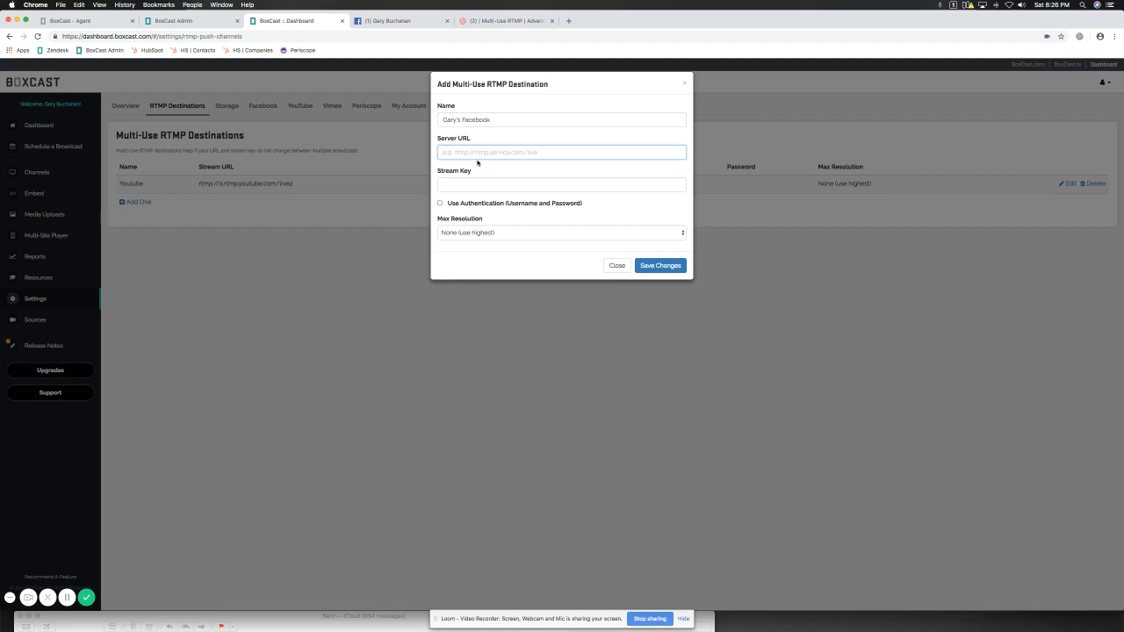
pyautogui.click(395, 21)
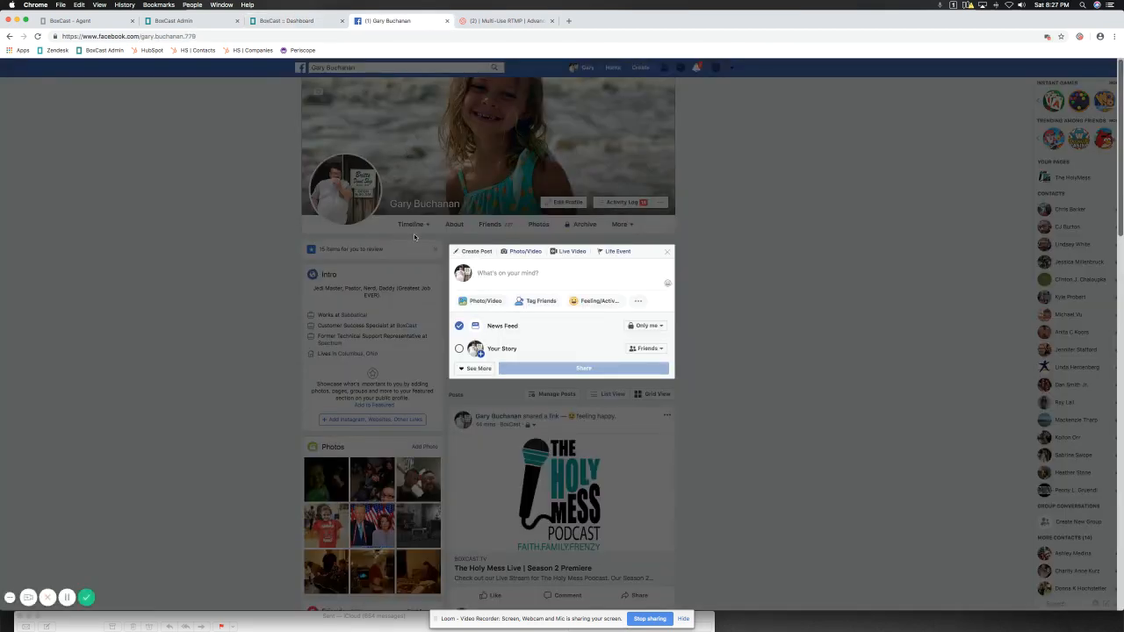
pyautogui.click(568, 252)
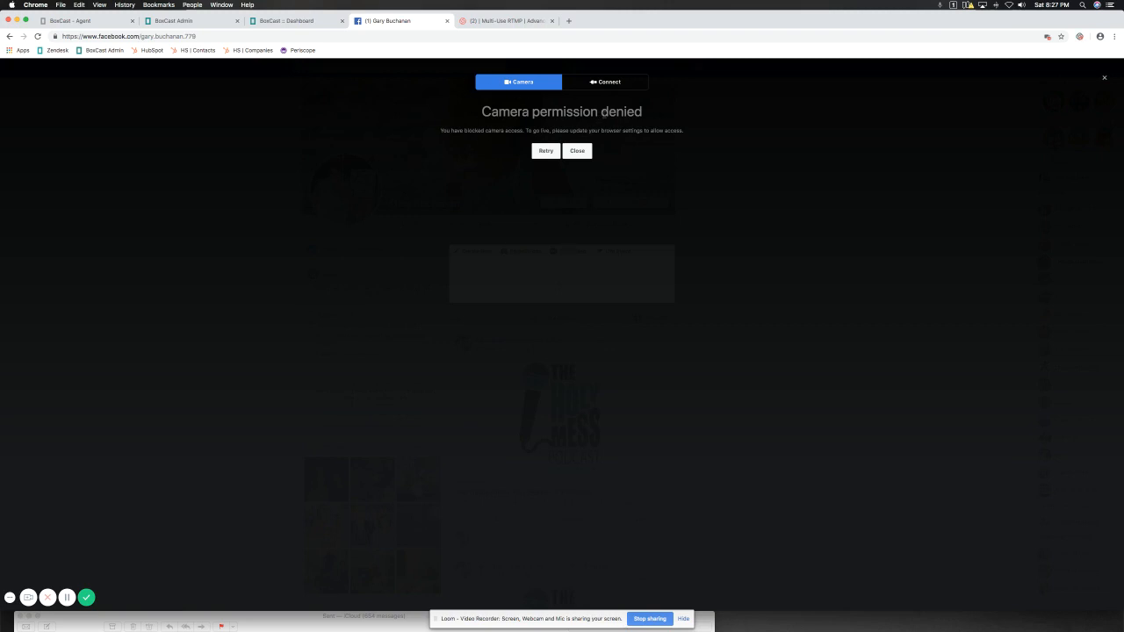
pyautogui.click(602, 82)
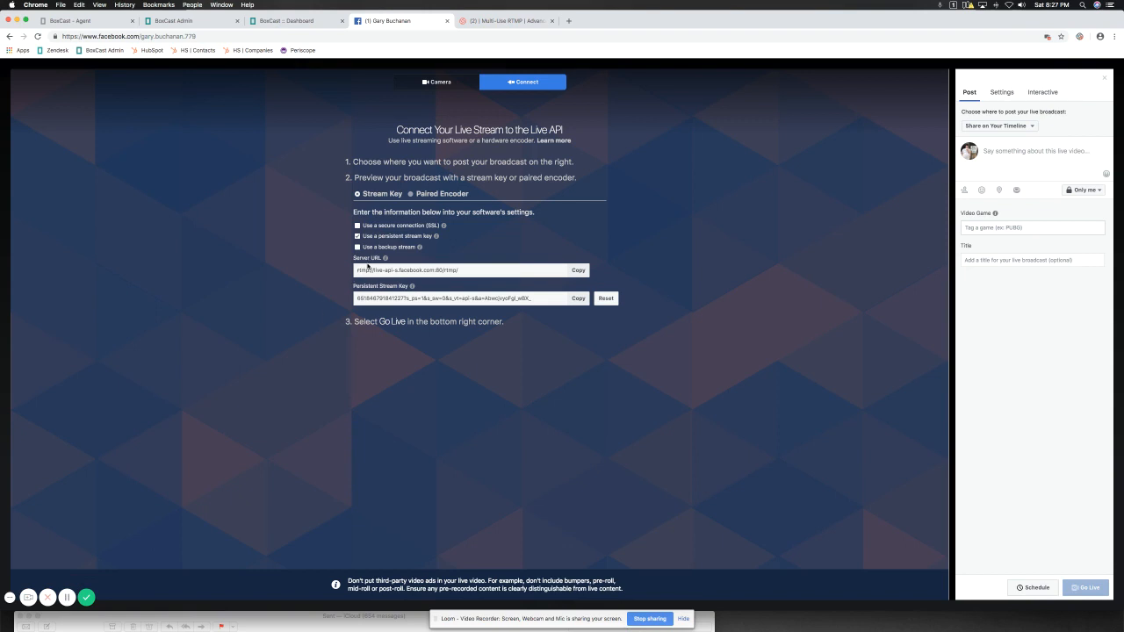
pyautogui.click(577, 269)
pyautogui.click(278, 22)
pyautogui.press('super+v')
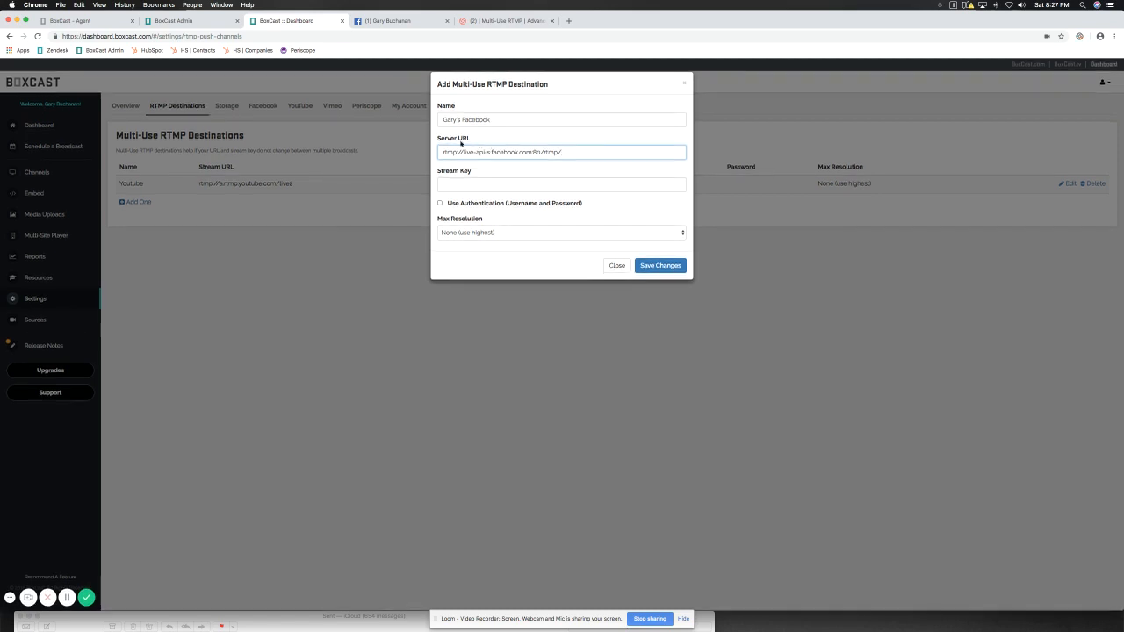
# Copy the persistent stream key from Facebook into the BoxCast destination's Stream Key field.
pyautogui.click(387, 21)
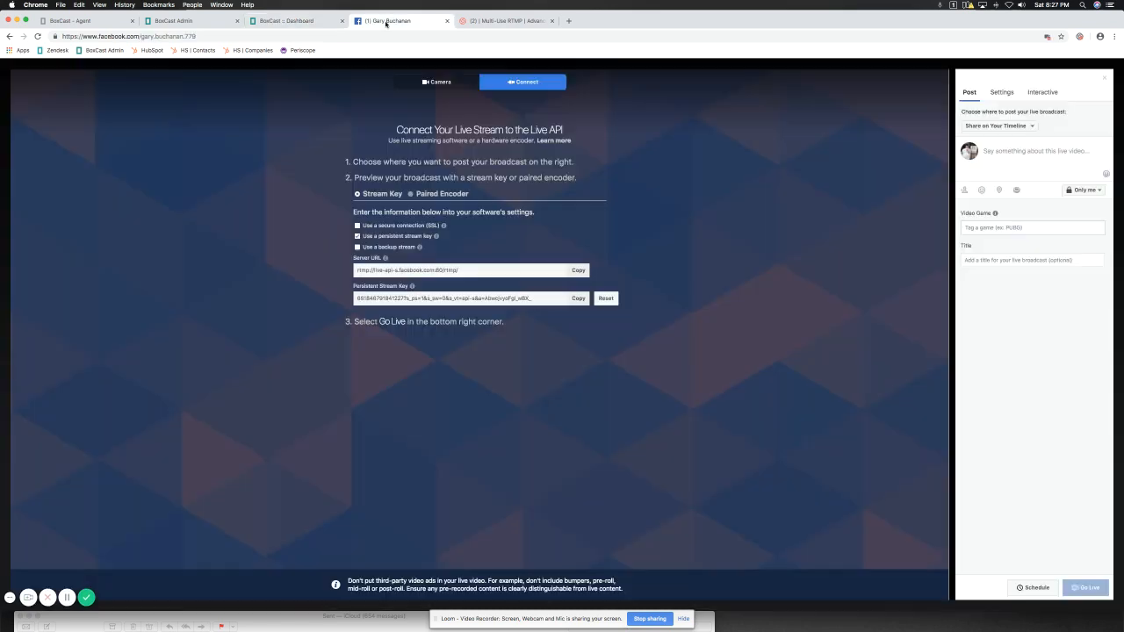
pyautogui.click(578, 298)
pyautogui.click(293, 20)
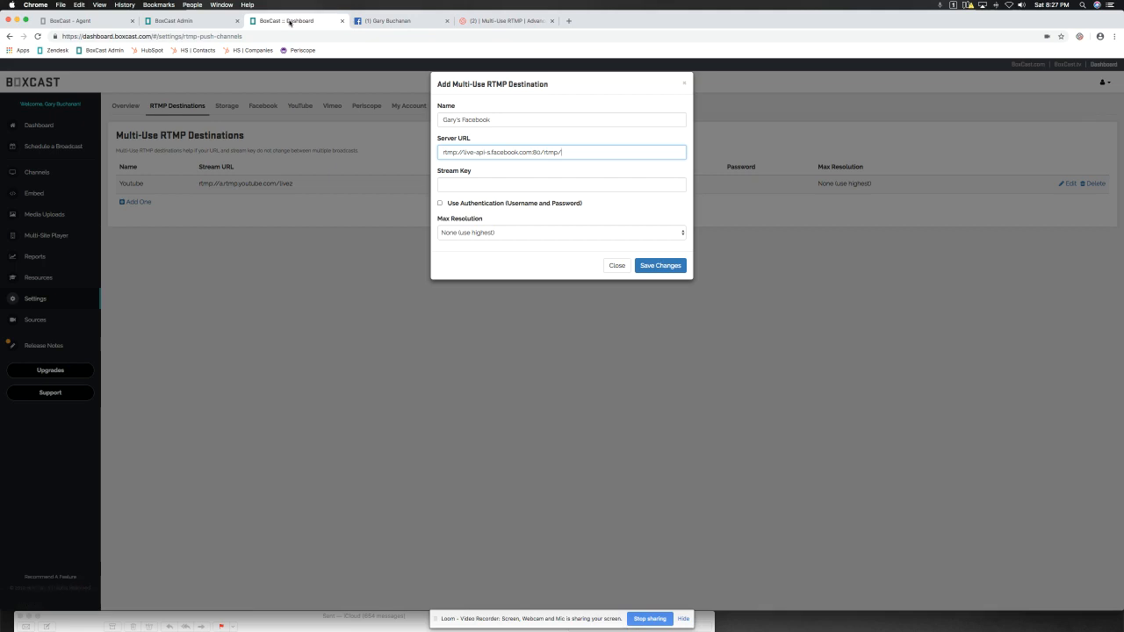
pyautogui.click(458, 185)
pyautogui.press('super+v')
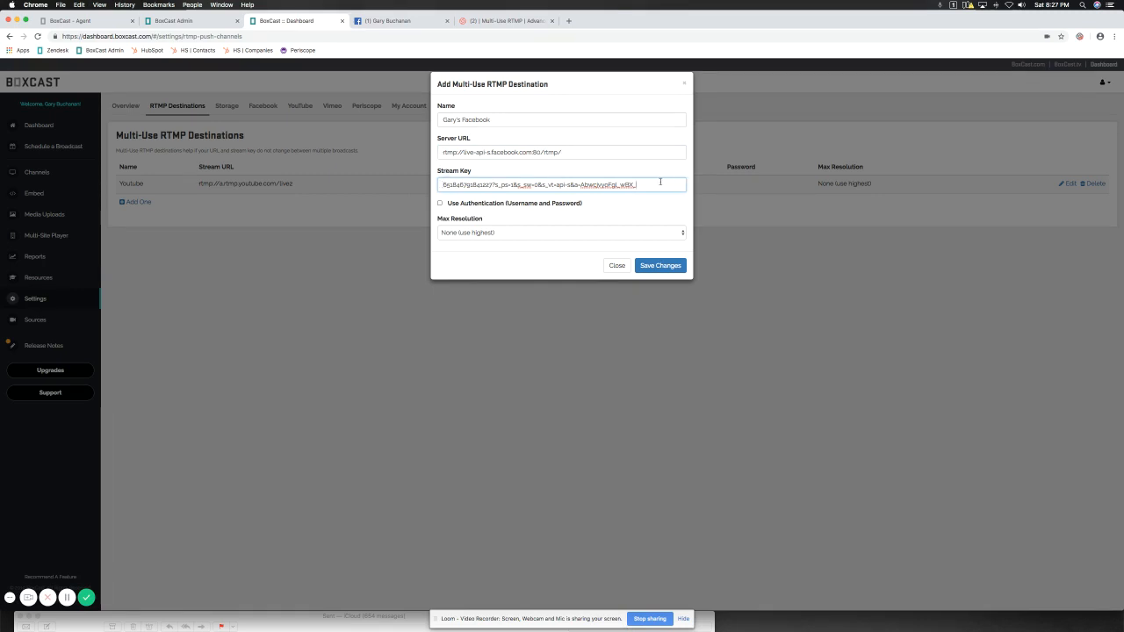
pyautogui.click(442, 152)
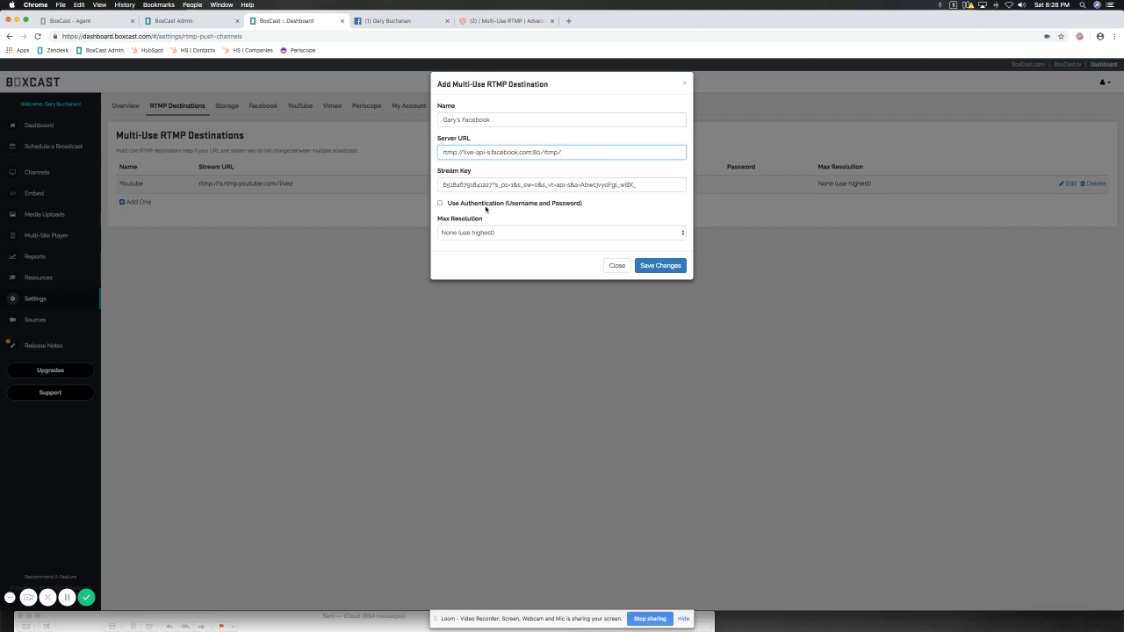
pyautogui.click(454, 208)
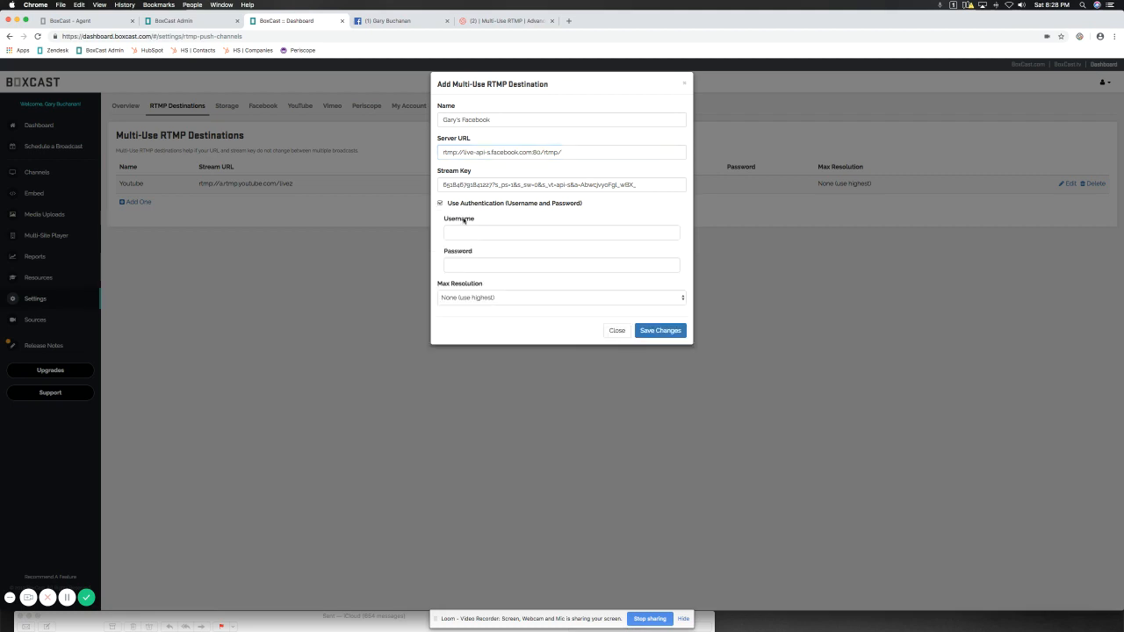
pyautogui.click(440, 203)
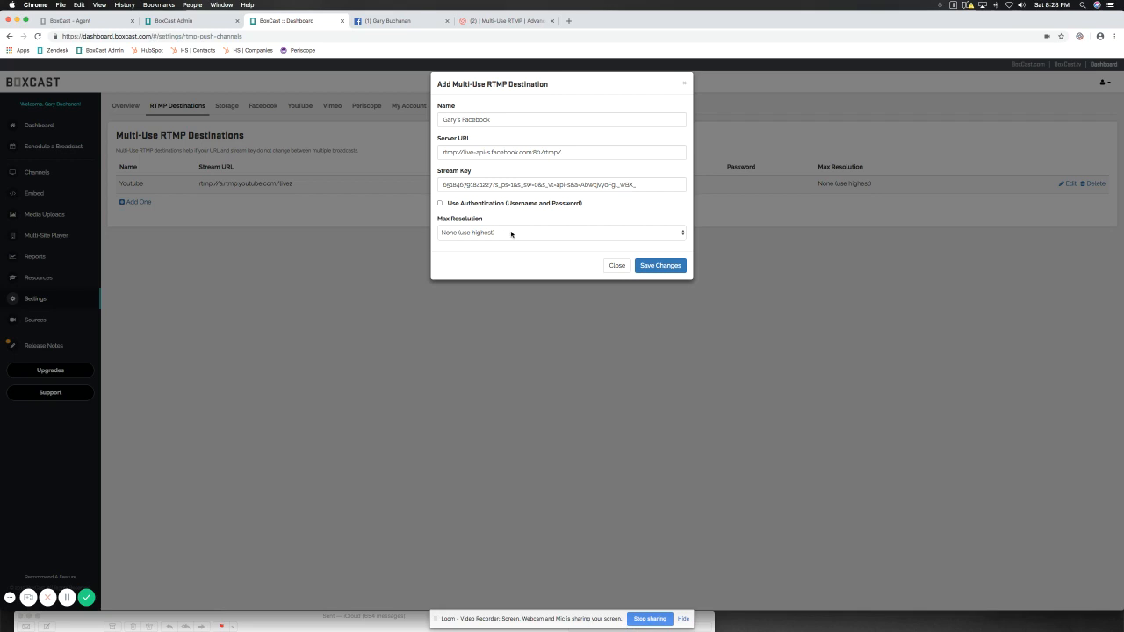
# Set the destination's max resolution to None (use highest) and save the new RTMP destination.
pyautogui.click(511, 233)
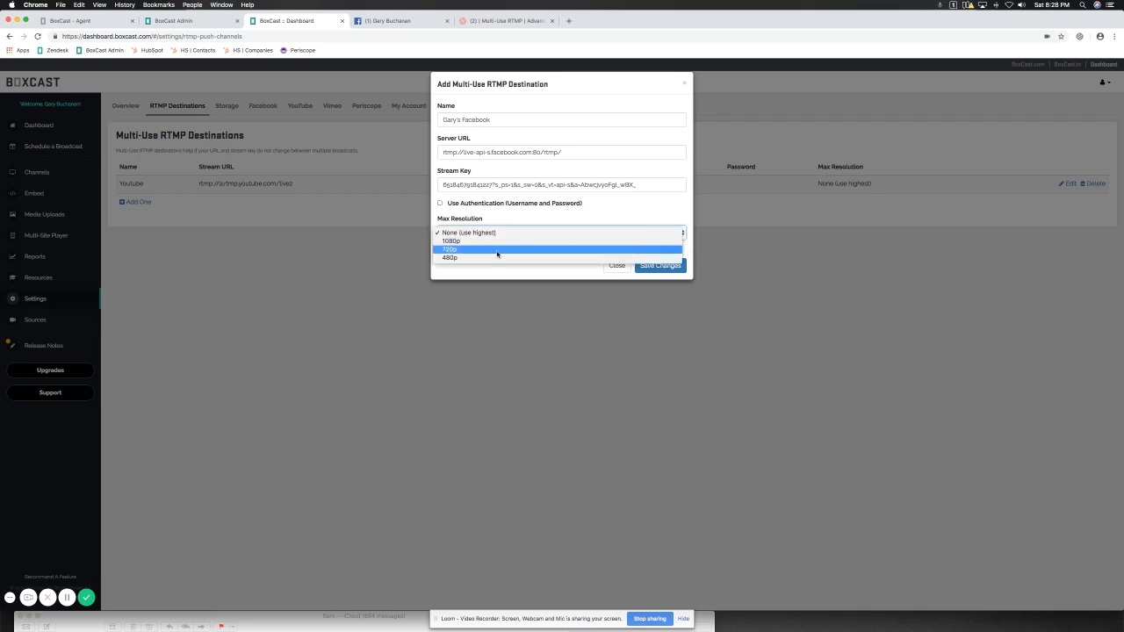
pyautogui.click(497, 233)
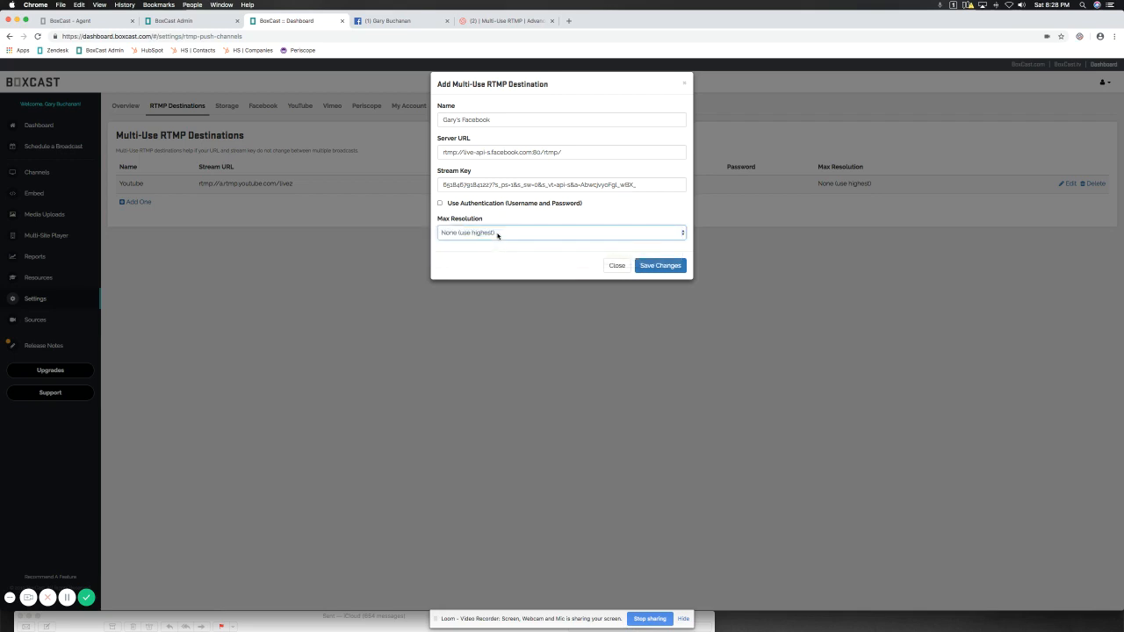
pyautogui.click(648, 201)
pyautogui.click(657, 265)
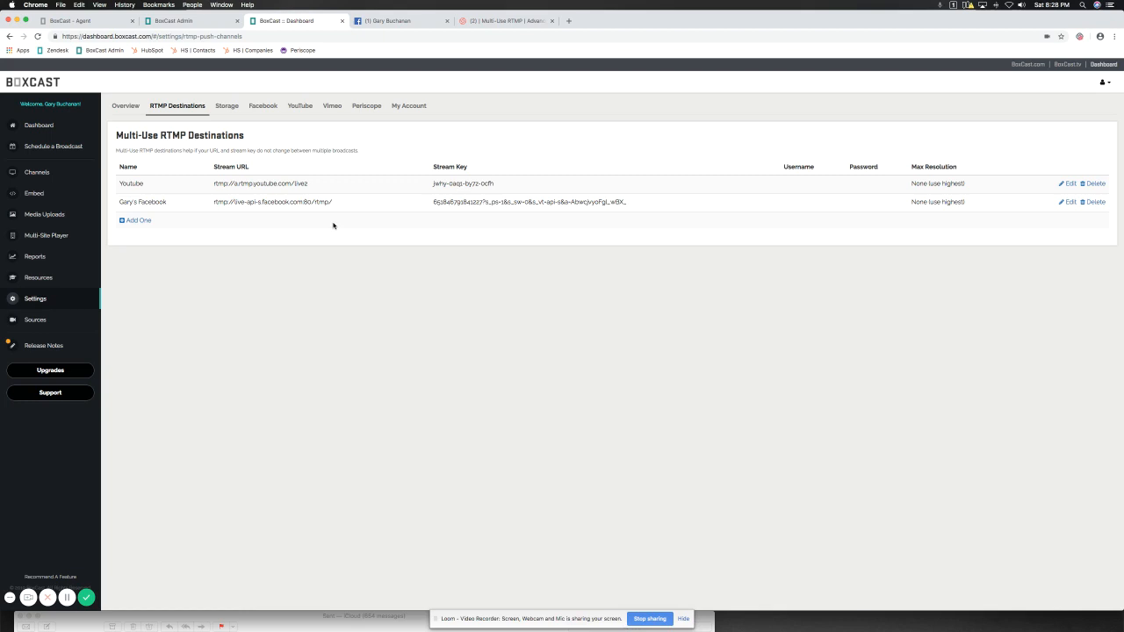
# Set up a new broadcast named "Facebook Test" with the broadcast type Public.
pyautogui.click(62, 149)
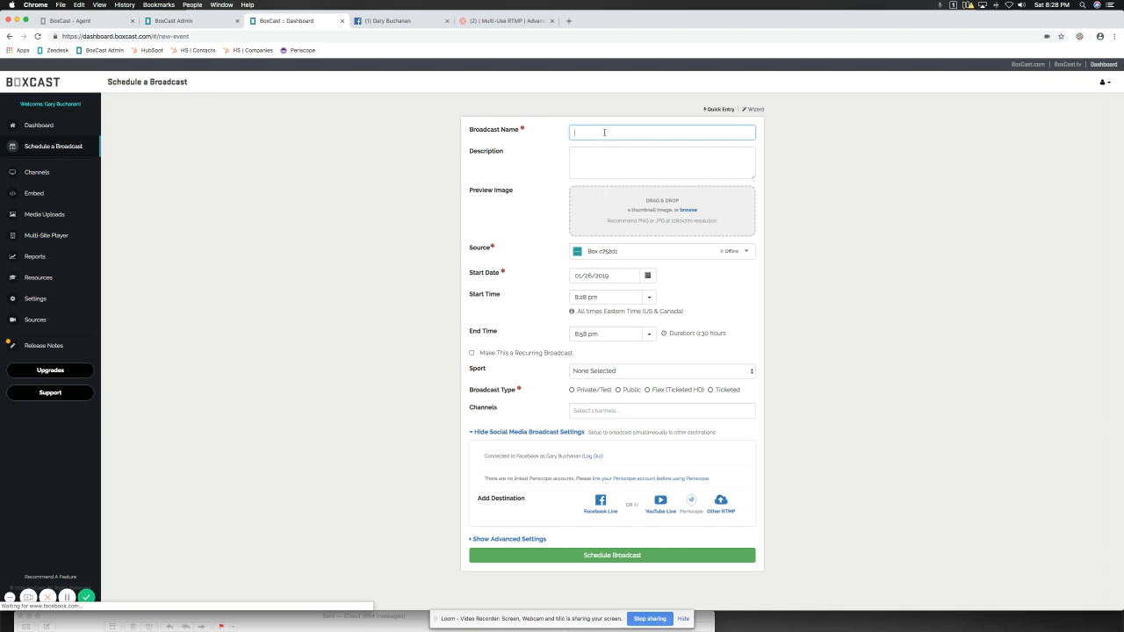
pyautogui.write('Facebook Test')
pyautogui.click(570, 174)
pyautogui.click(631, 390)
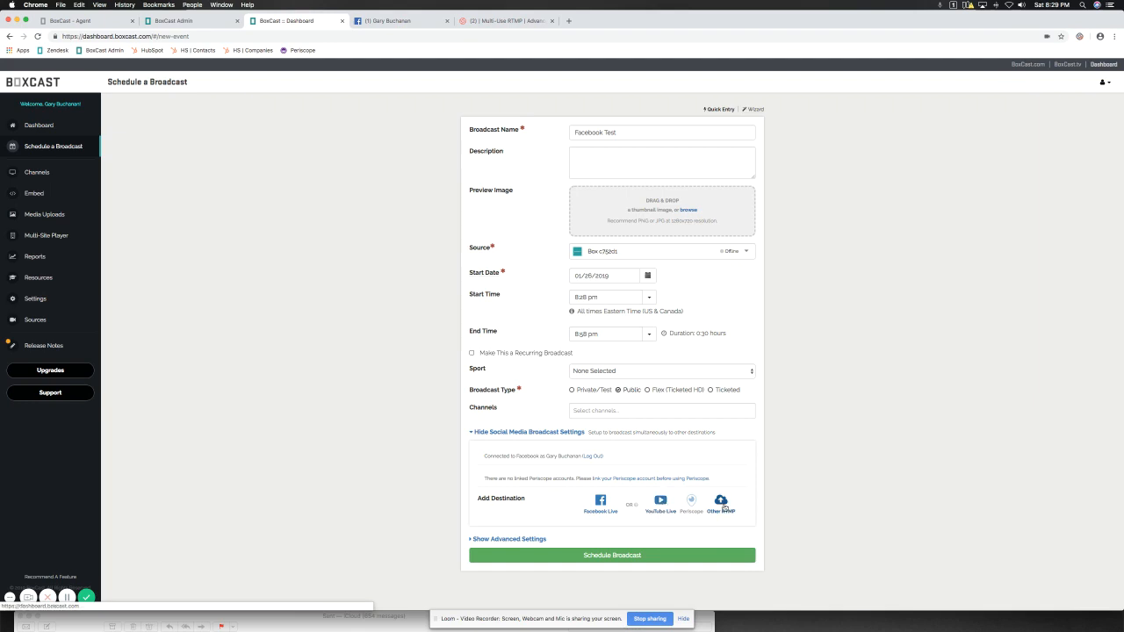
# Add YouTube Live and Other RTMP as broadcast destinations, selecting the owner's multi-use Facebook destination for the RTMP one.
pyautogui.click(660, 502)
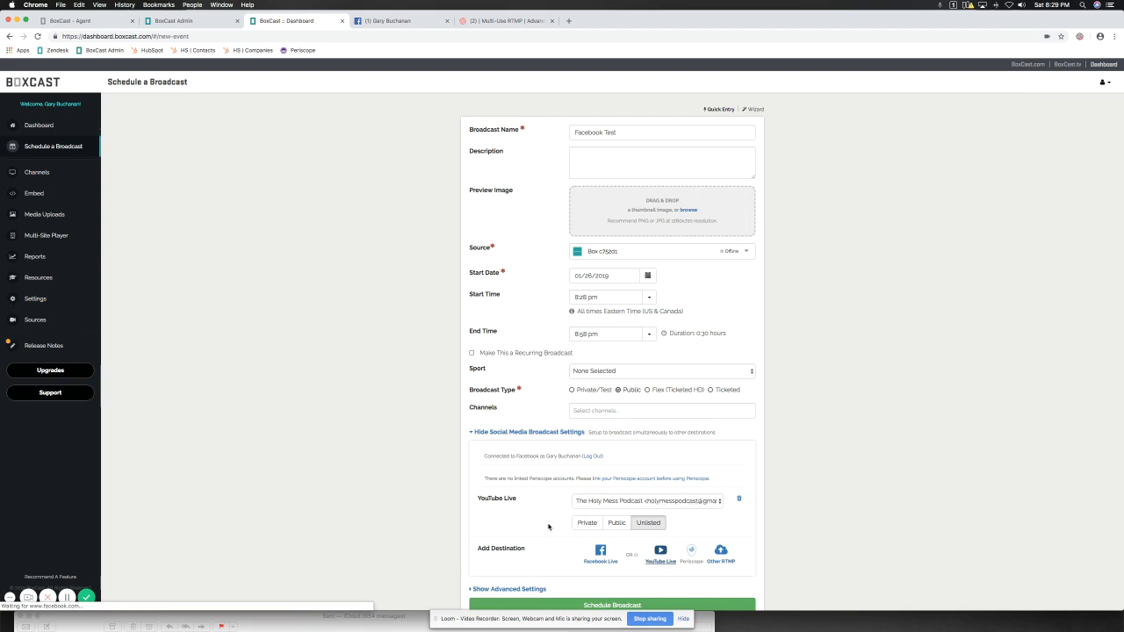
pyautogui.click(720, 551)
pyautogui.scroll(-3, 504, 488)
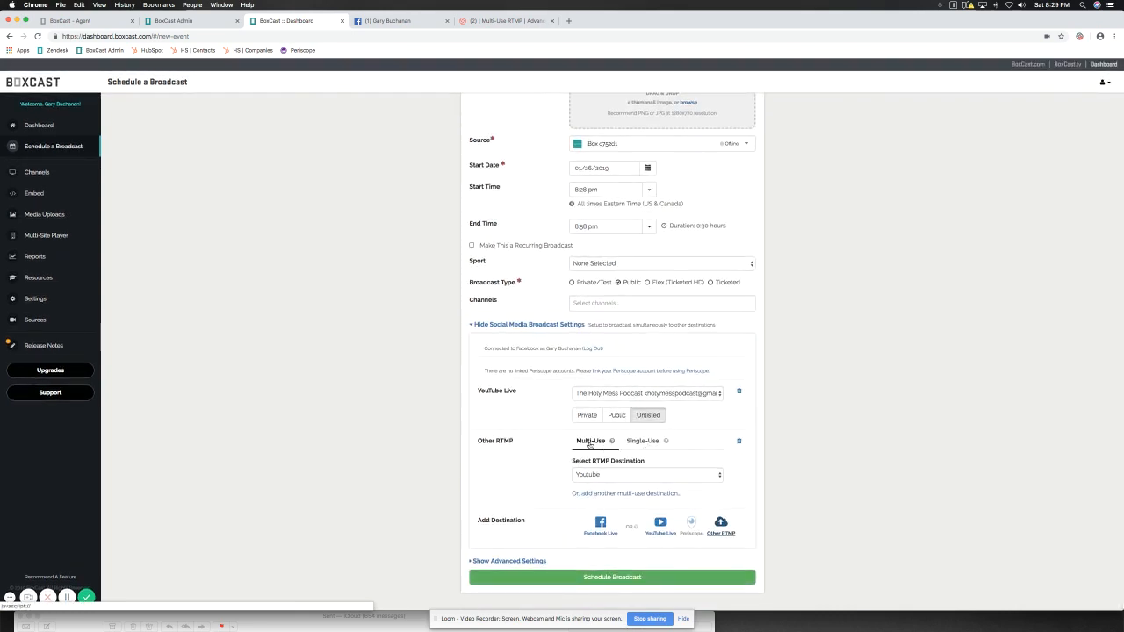
pyautogui.click(600, 474)
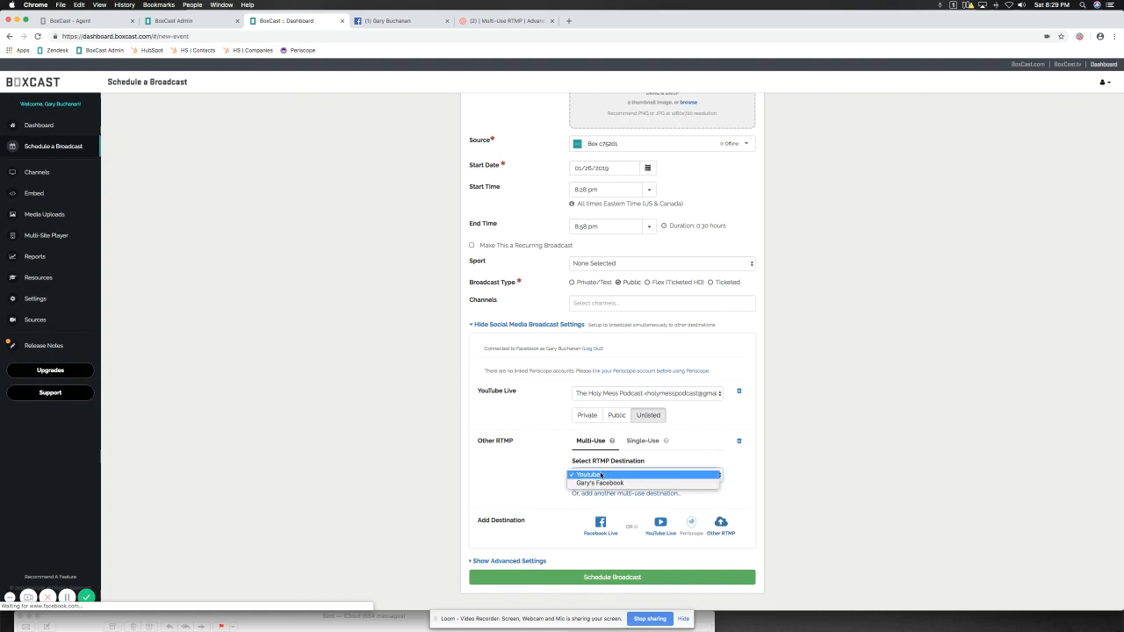
pyautogui.click(584, 483)
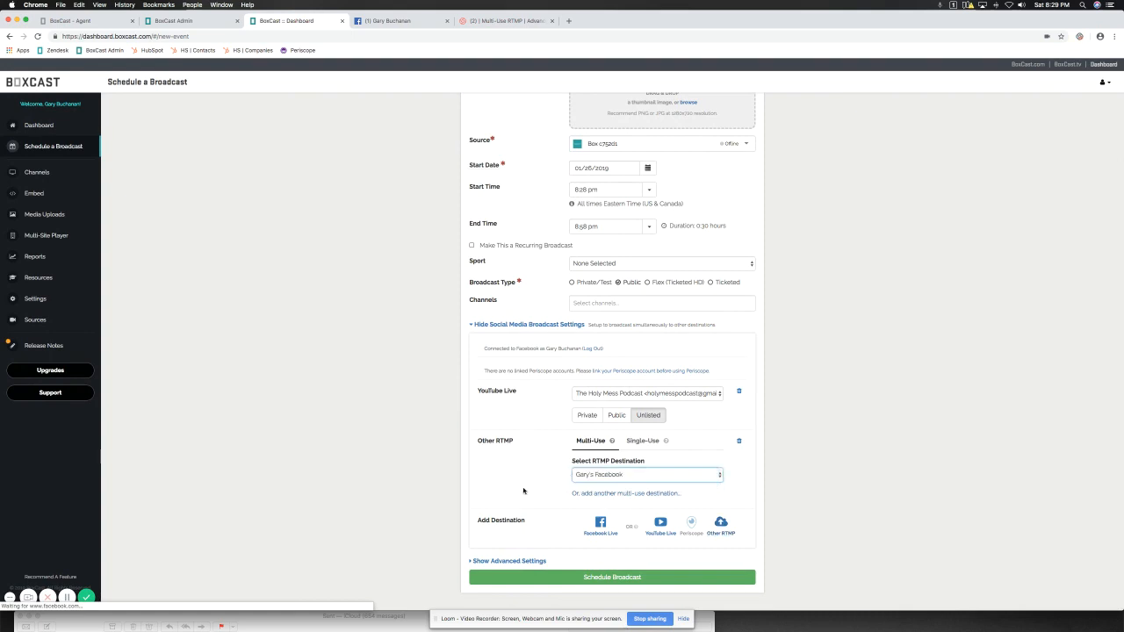
# Review the broadcast form and schedule the Facebook Test broadcast.
pyautogui.scroll(1, 422, 378)
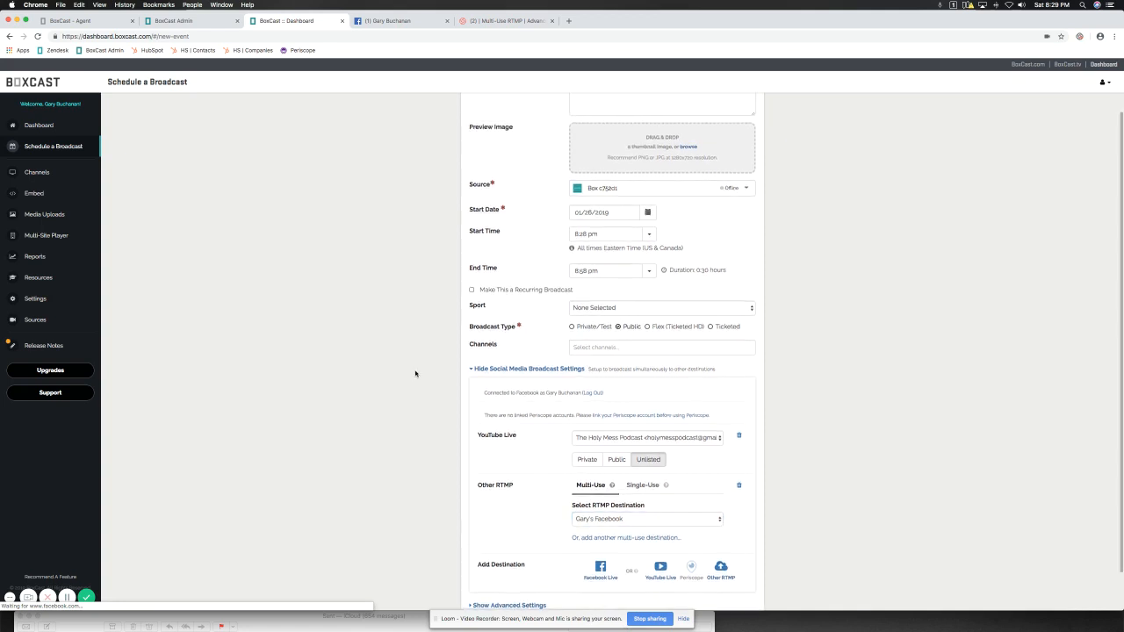
pyautogui.scroll(-1, 415, 373)
pyautogui.click(563, 579)
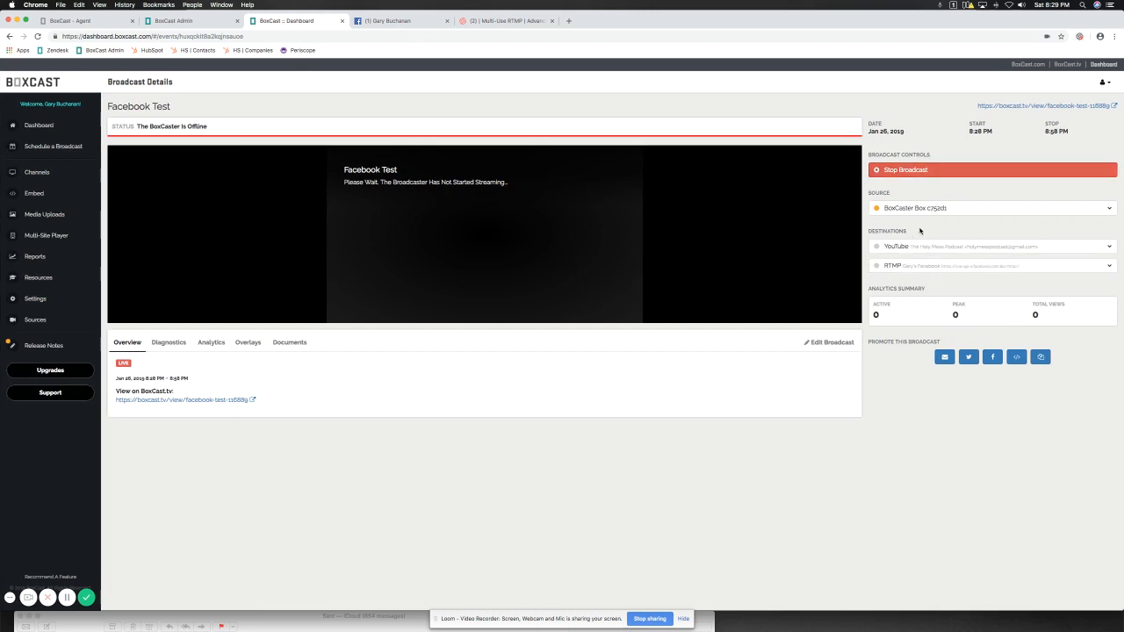
# Inspect the details of the YouTube and RTMP destinations on the Facebook Test broadcast.
pyautogui.click(893, 250)
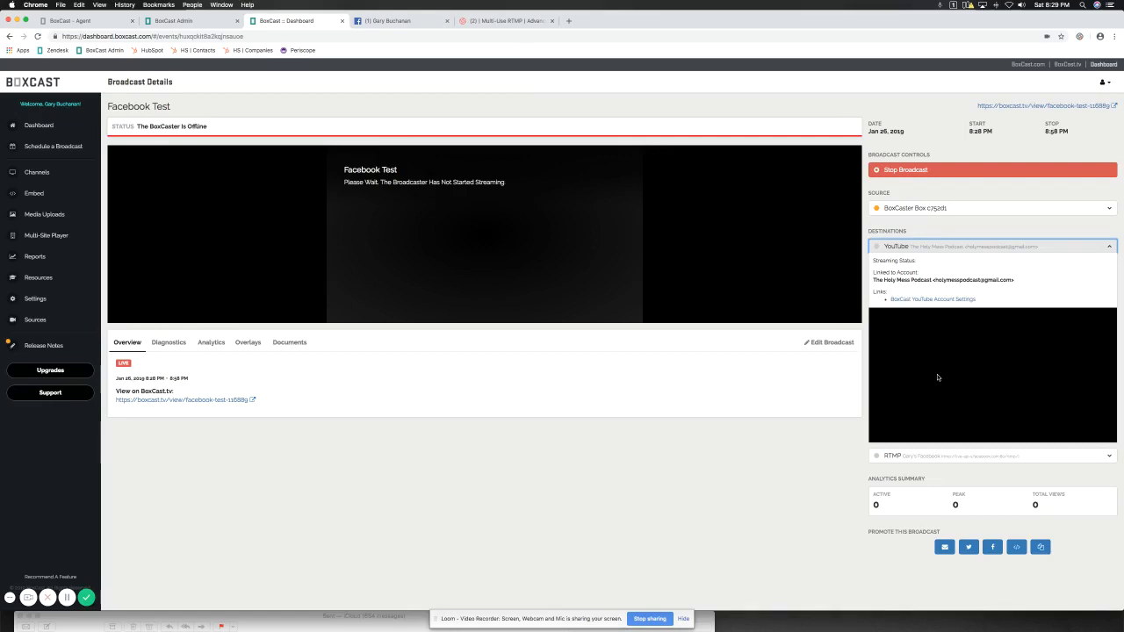
pyautogui.click(919, 246)
pyautogui.click(910, 267)
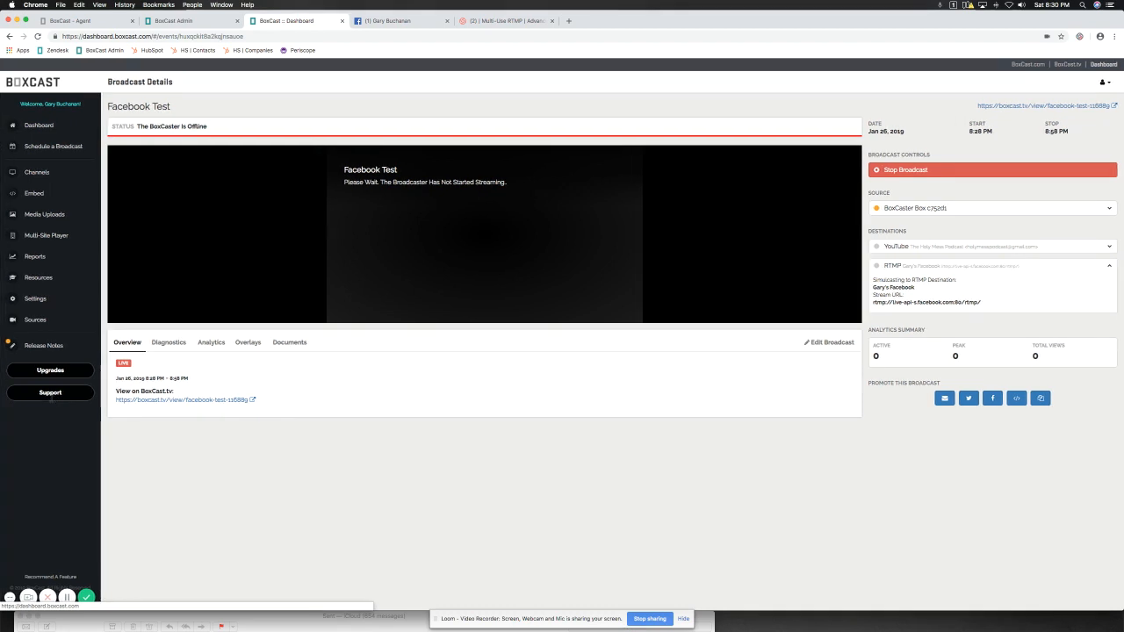
# Search support for "facebook", view the article on live streaming to Facebook via "Other RTMP", and minimize the support window.
pyautogui.click(50, 393)
pyautogui.write('facebo')
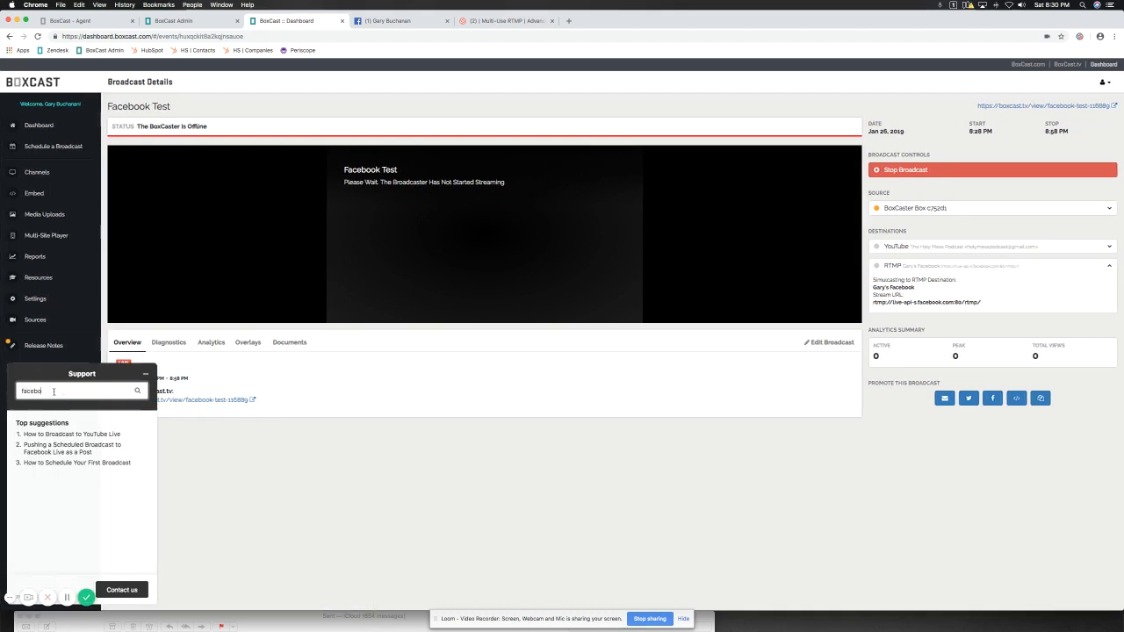
pyautogui.write('ok')
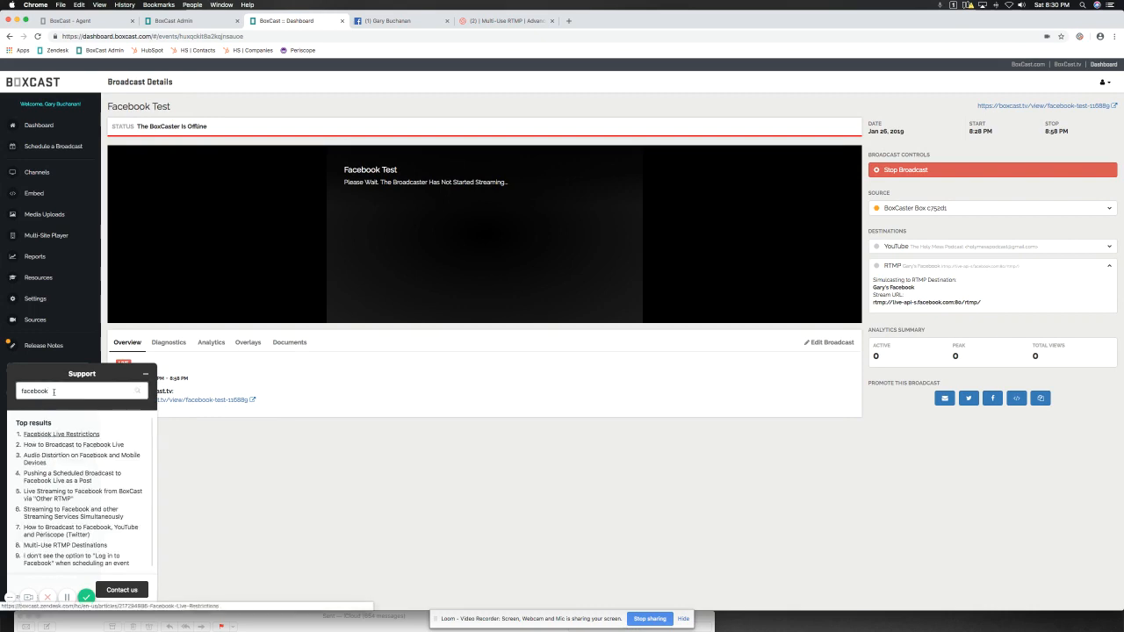
pyautogui.click(66, 498)
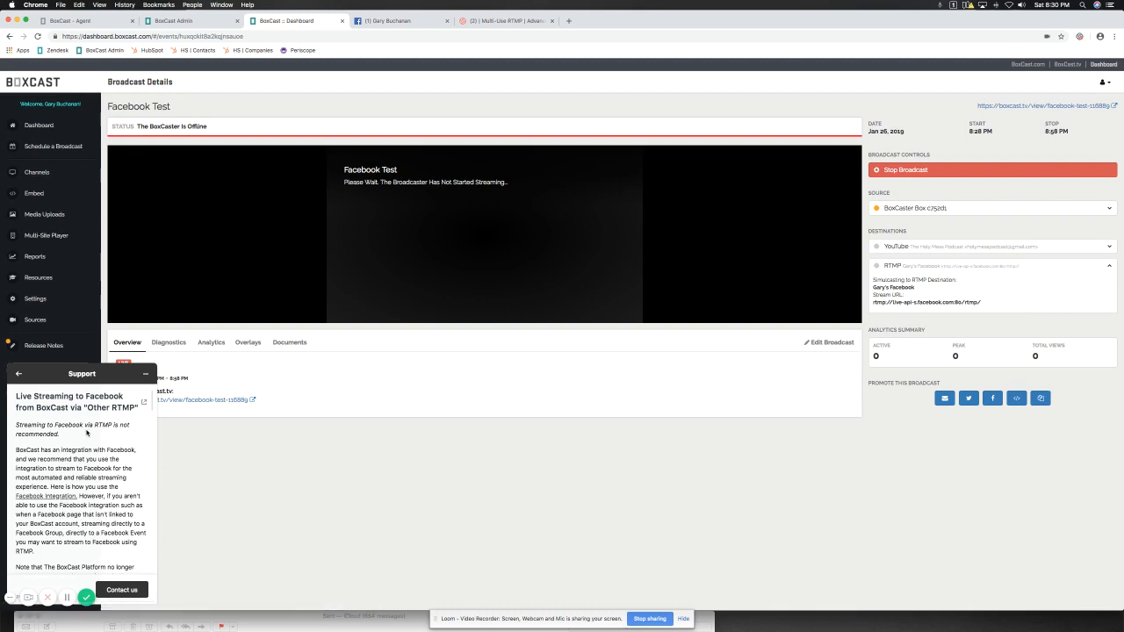
pyautogui.click(145, 374)
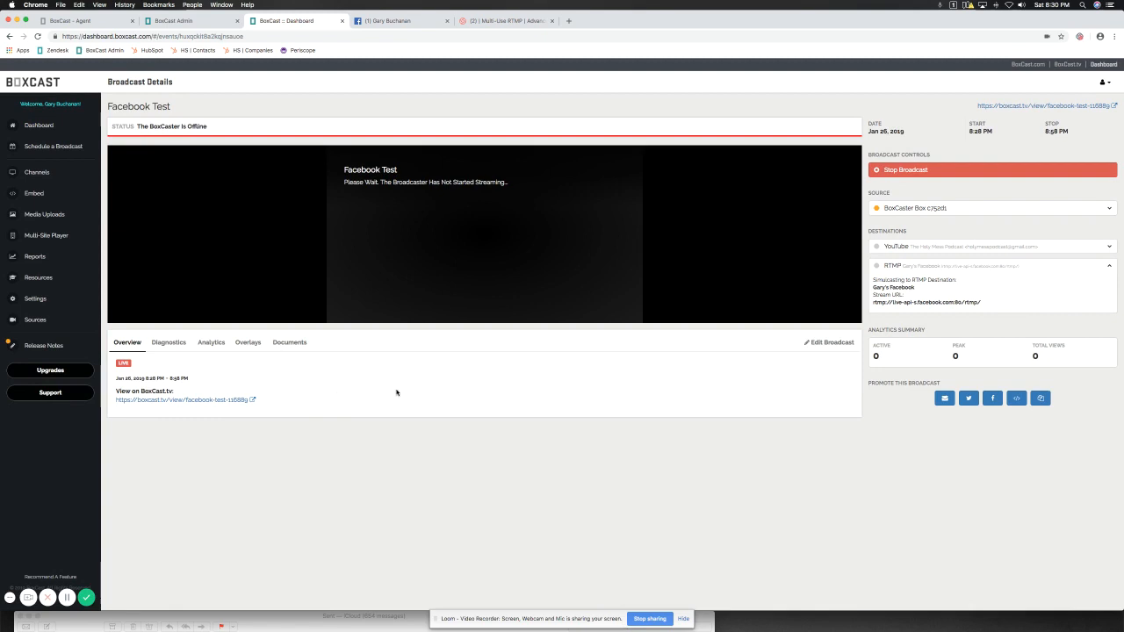